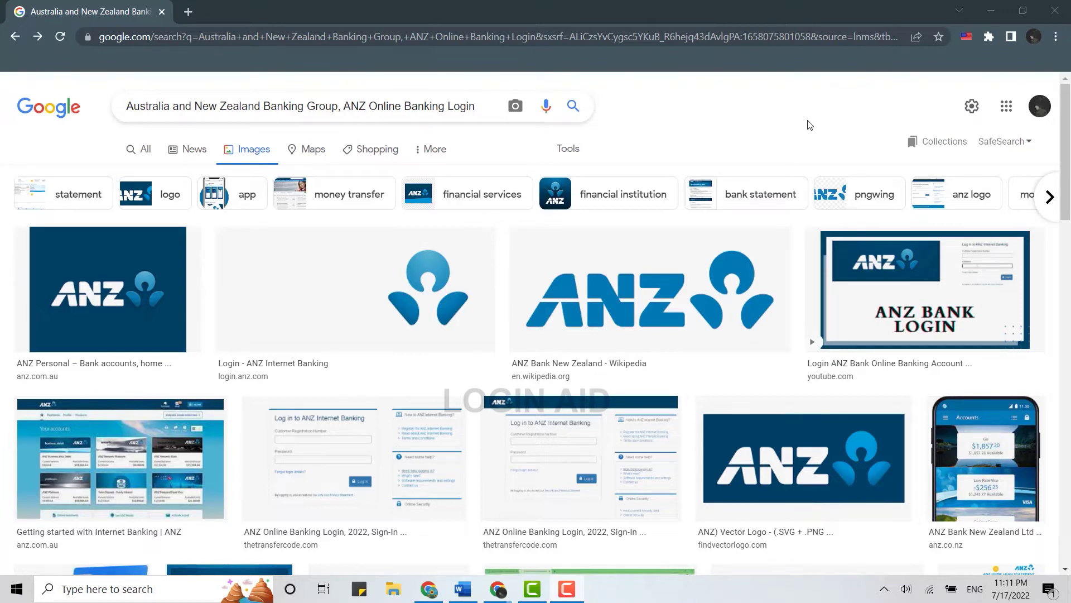
Open a new tab and go to anzbank.com for the ANZ Personal homepage.
click(188, 11)
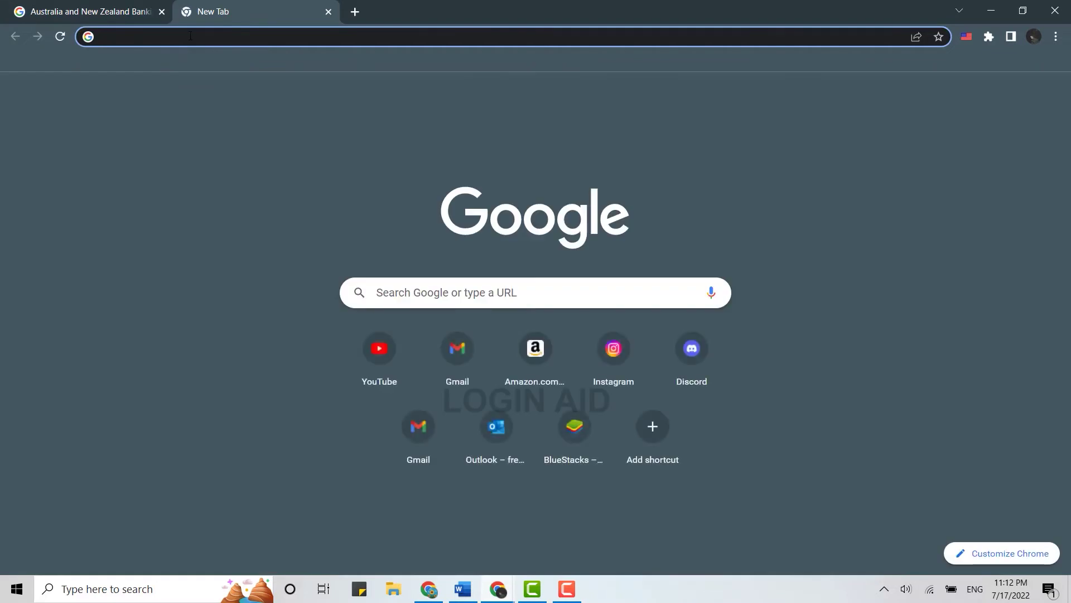
text(anz)
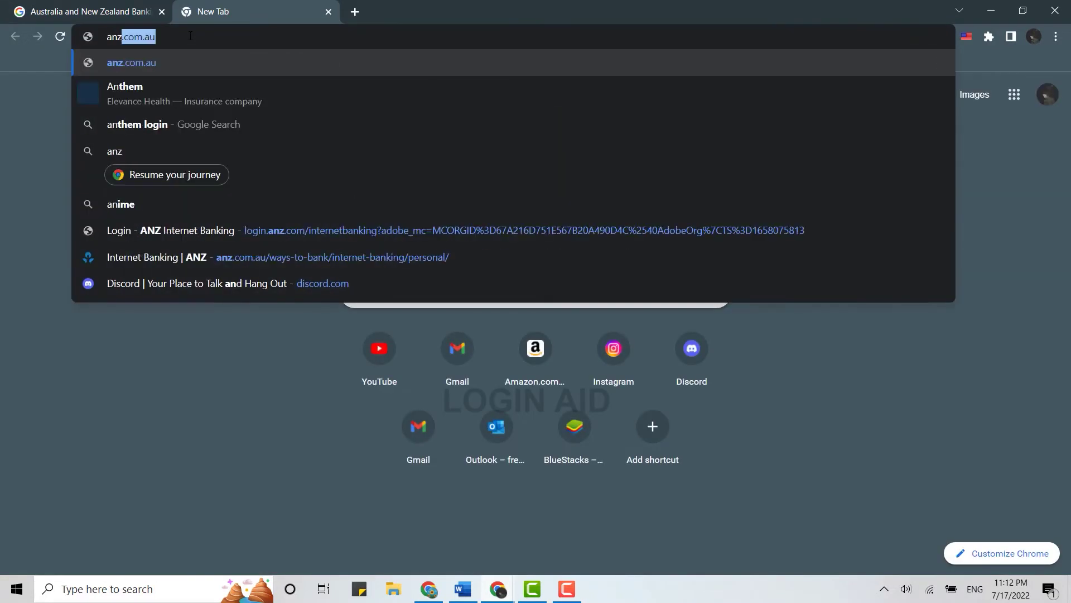
text(bank.com)
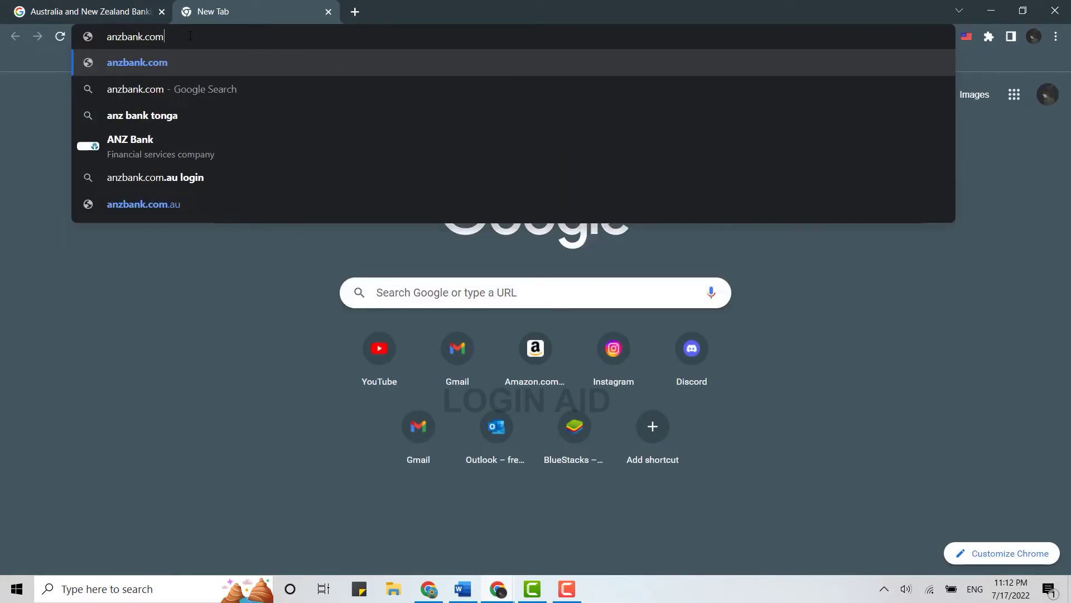
key(Return)
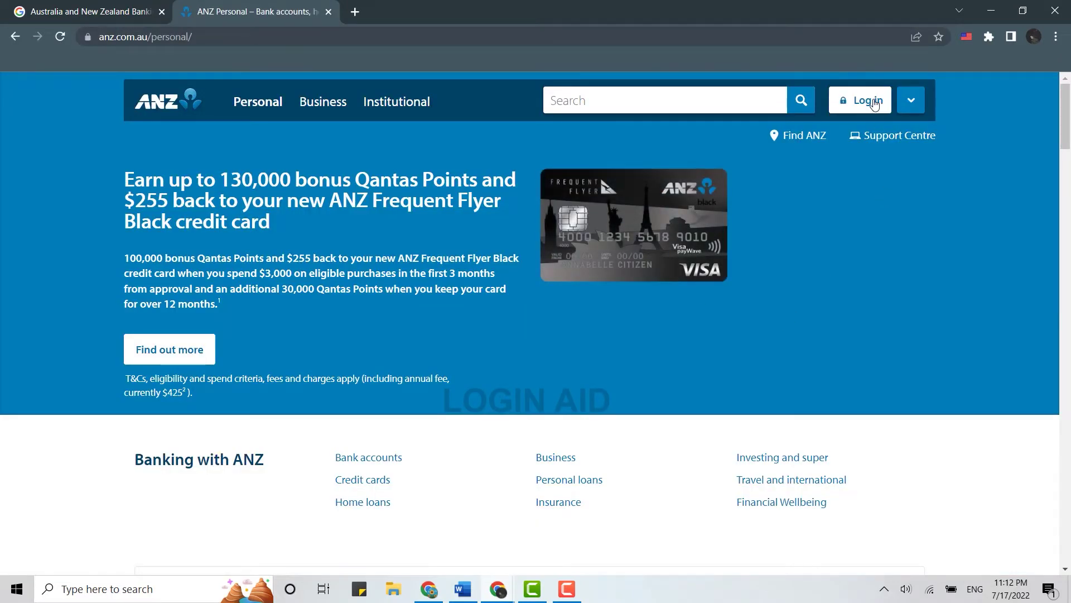
Use the top-right Log in button to reach the ANZ Internet Banking login page.
click(867, 100)
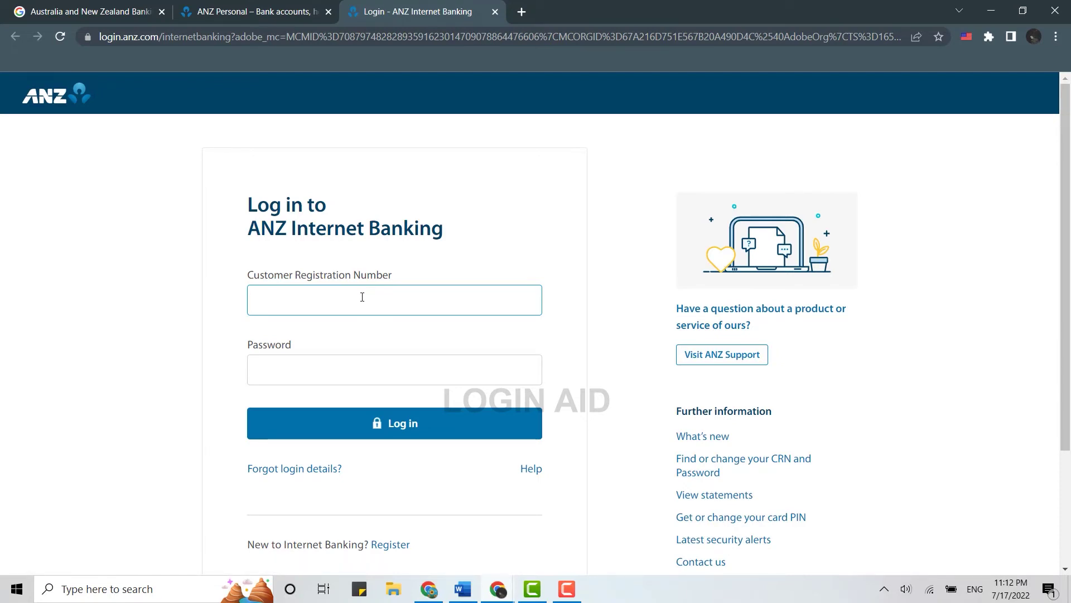
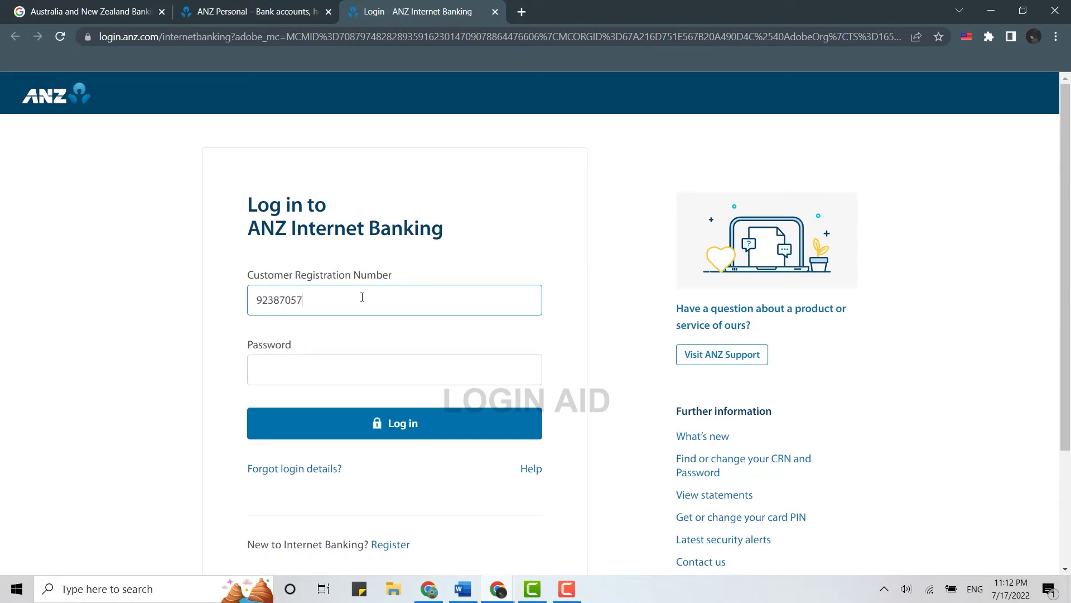
click(323, 373)
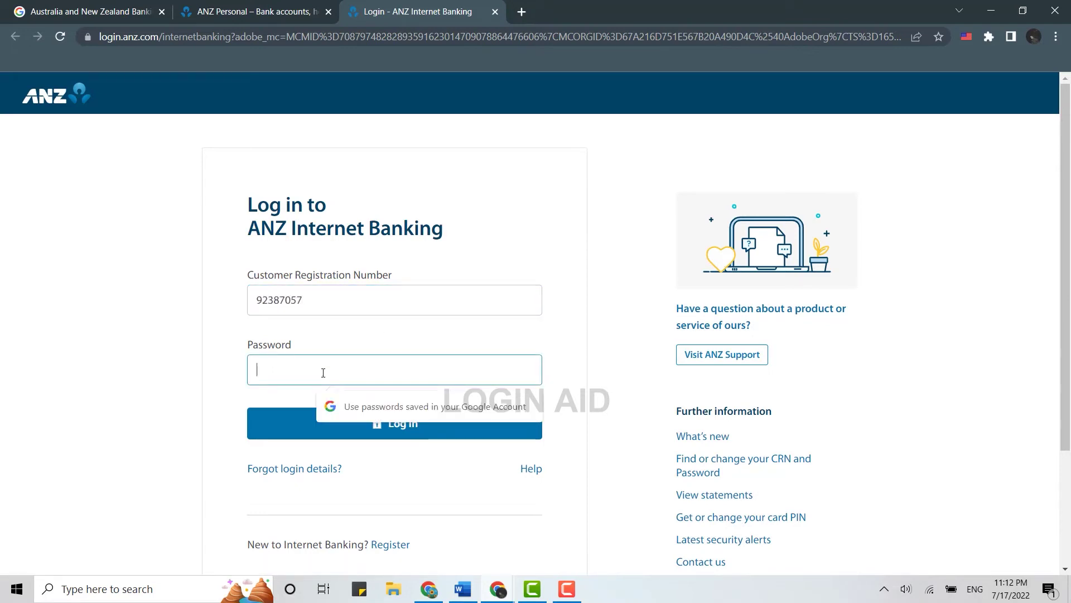
text(***********)
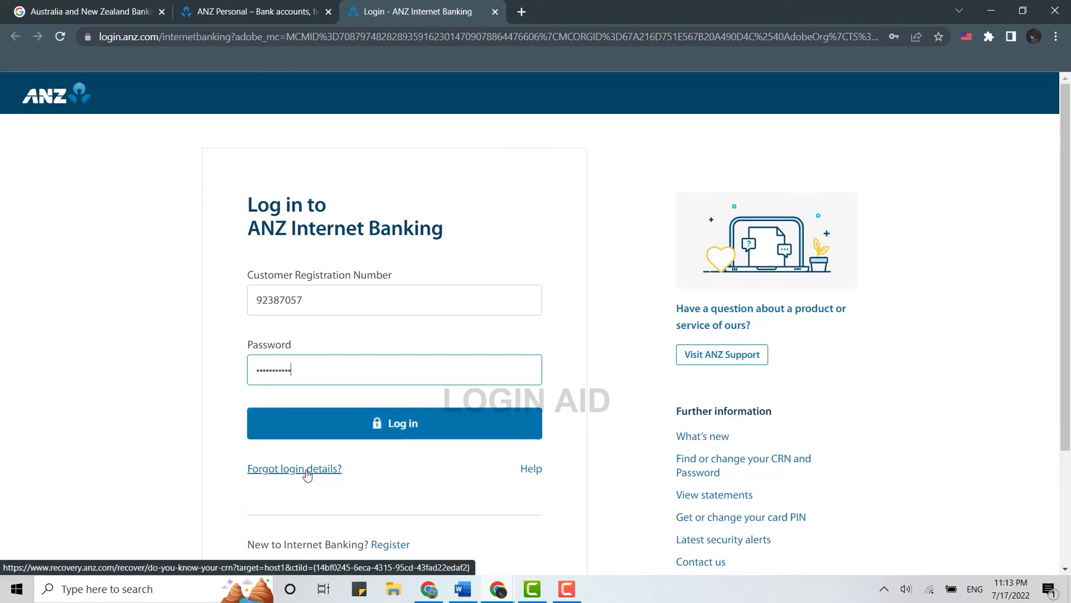
Open 'Forgot login details?' in a new tab, view it, then return to the Login tab.
right_click(306, 476)
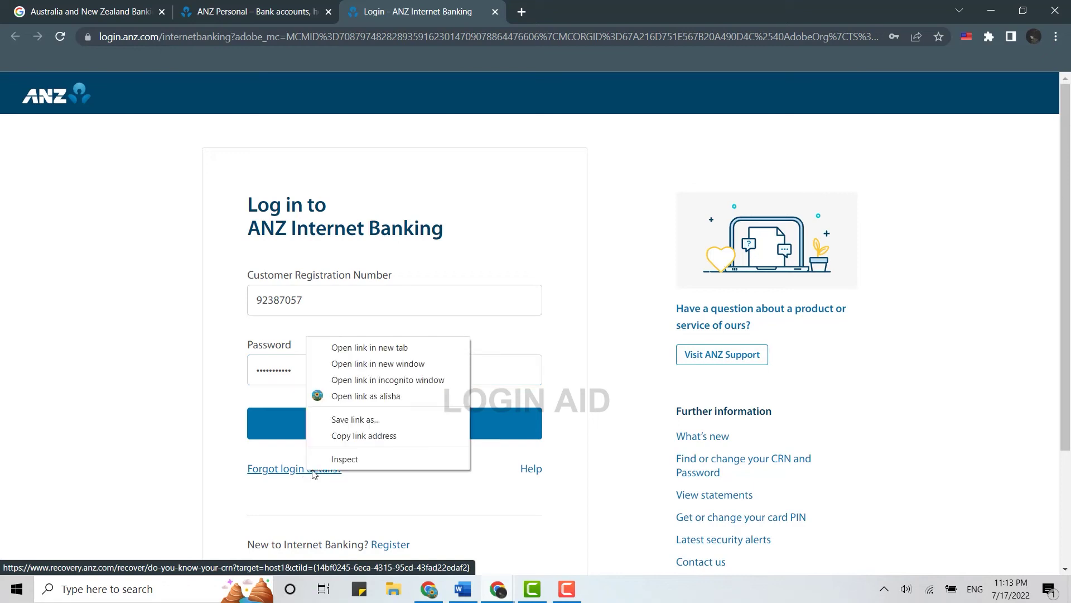
click(334, 344)
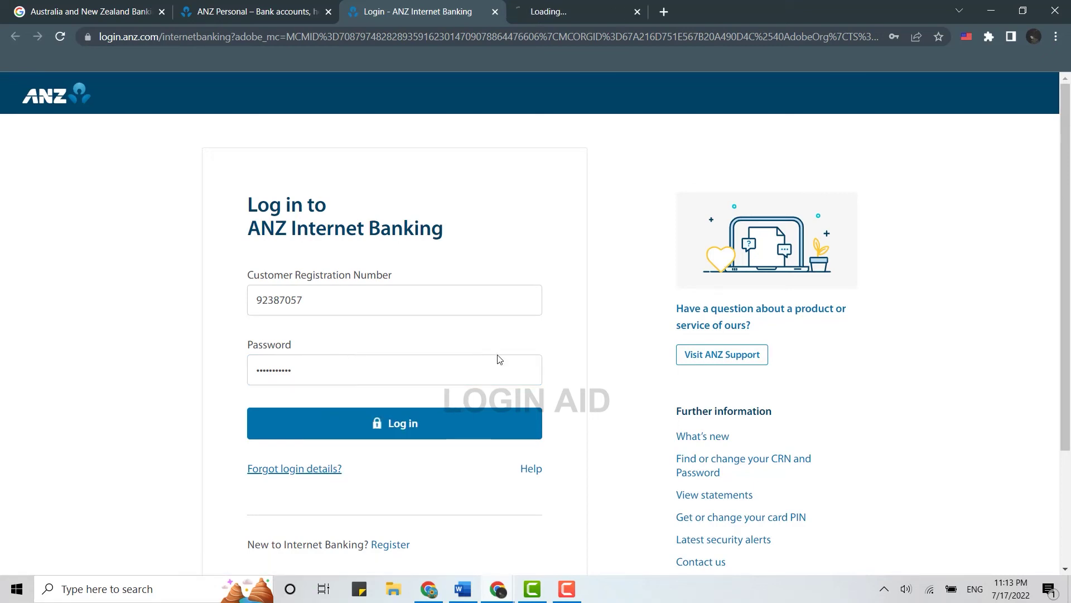
click(622, 10)
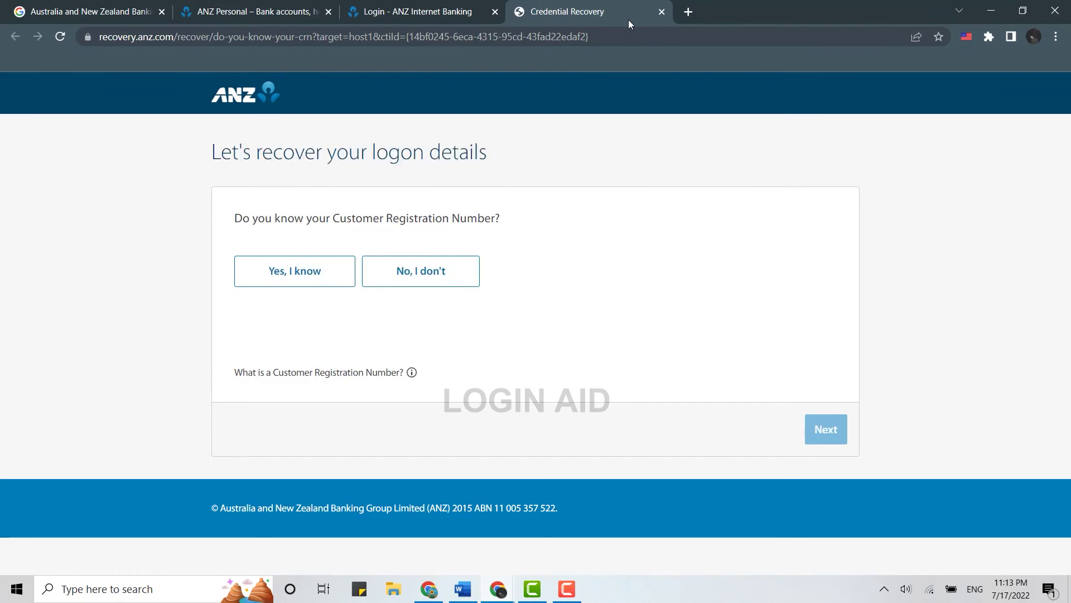
click(456, 7)
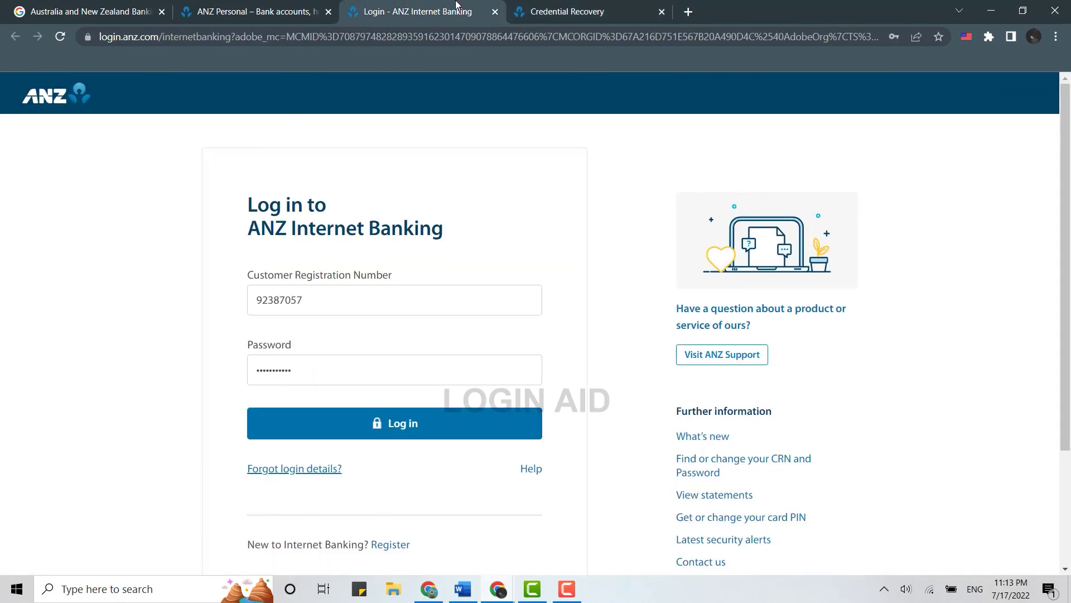